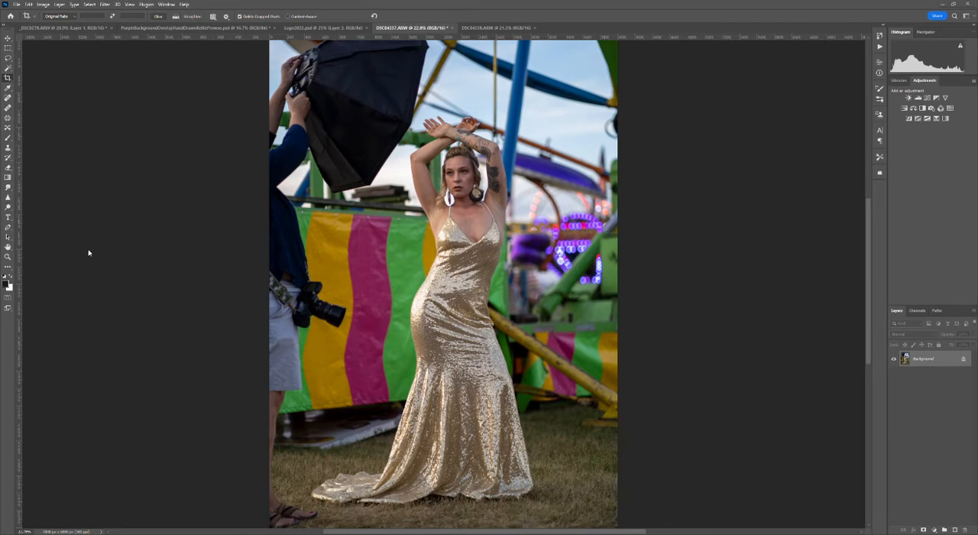
- Compare the shot containing the assistant and softbox with the clean shot of the same pose
left_click(508, 28)
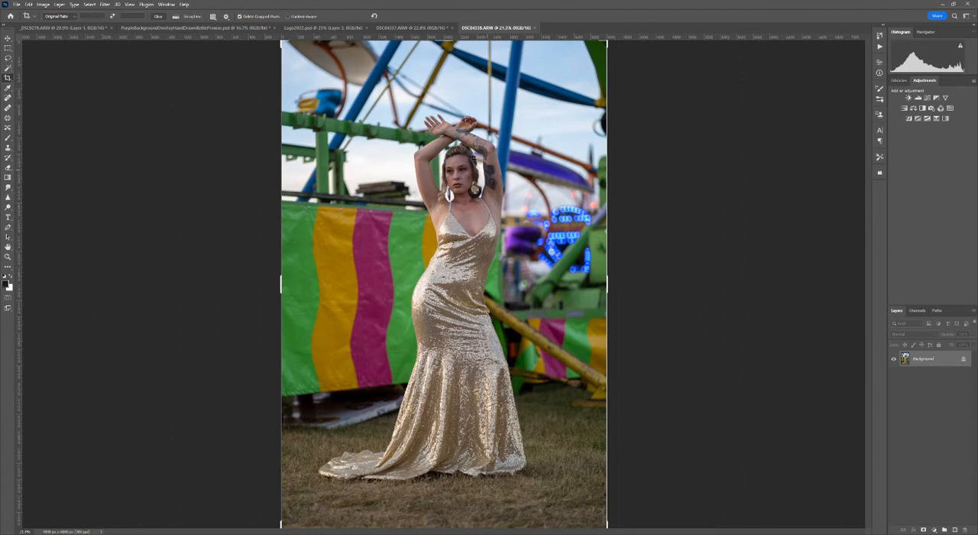
left_click(413, 28)
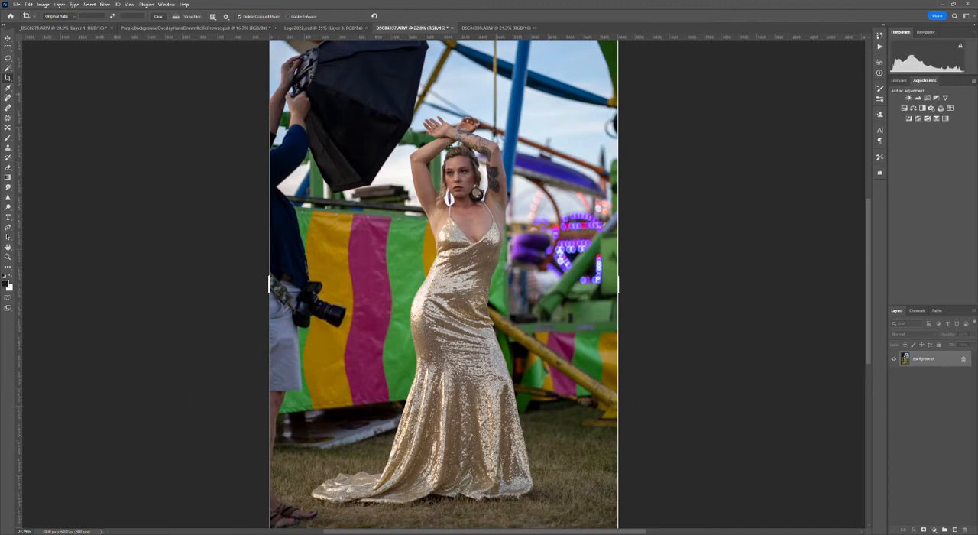
left_click(505, 28)
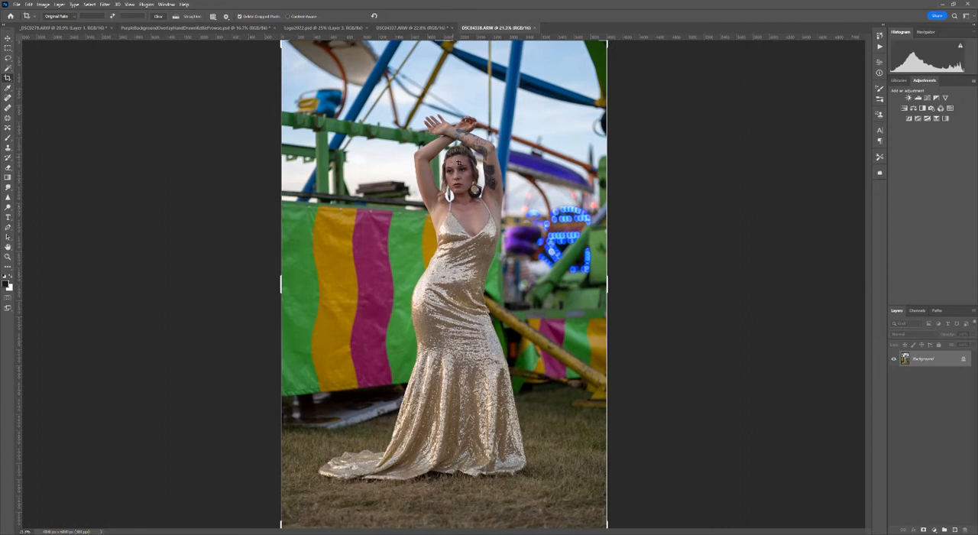
left_click(398, 28)
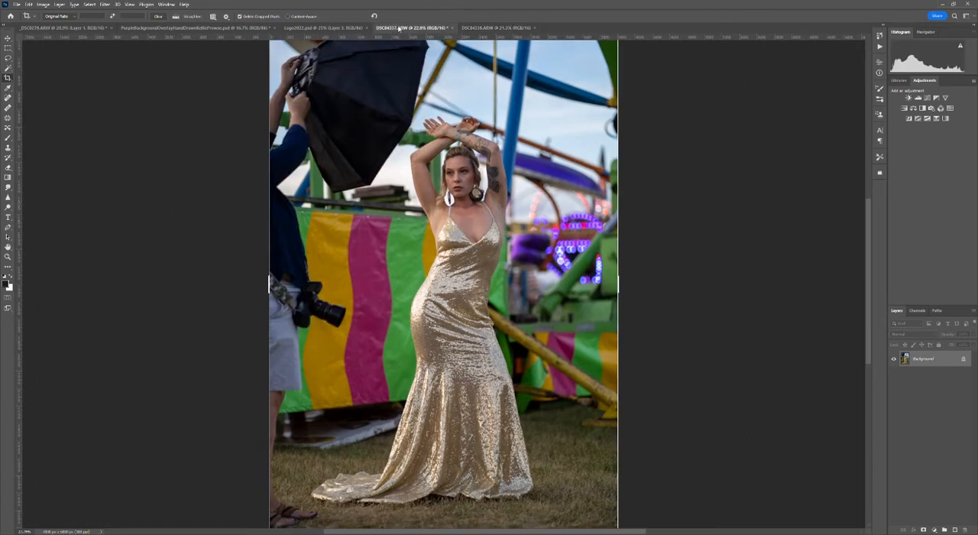
left_click(516, 28)
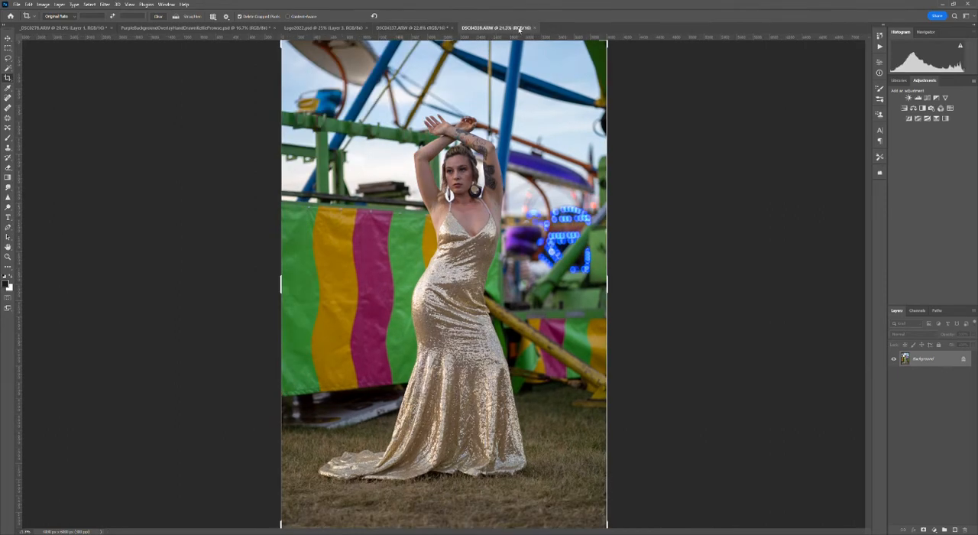
left_click(422, 29)
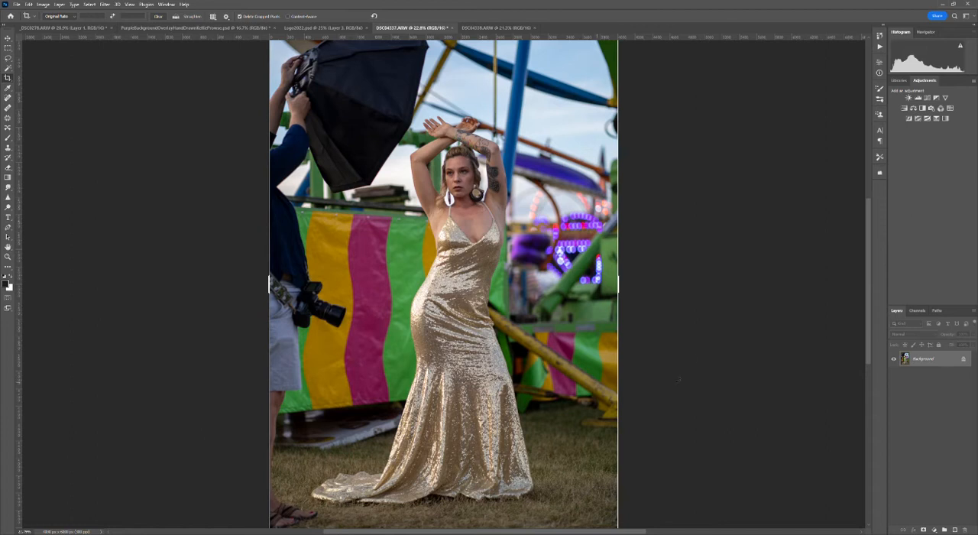
left_click(512, 27)
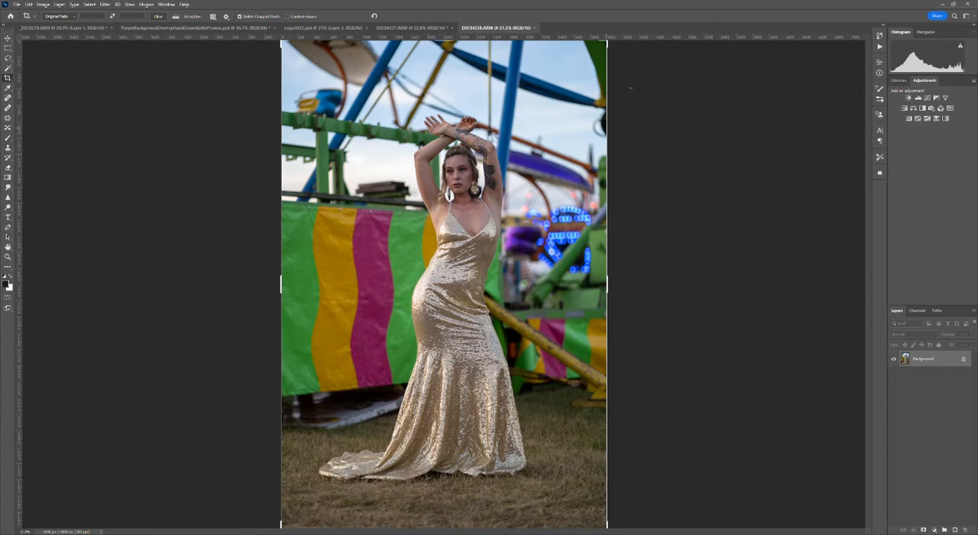
left_click(401, 27)
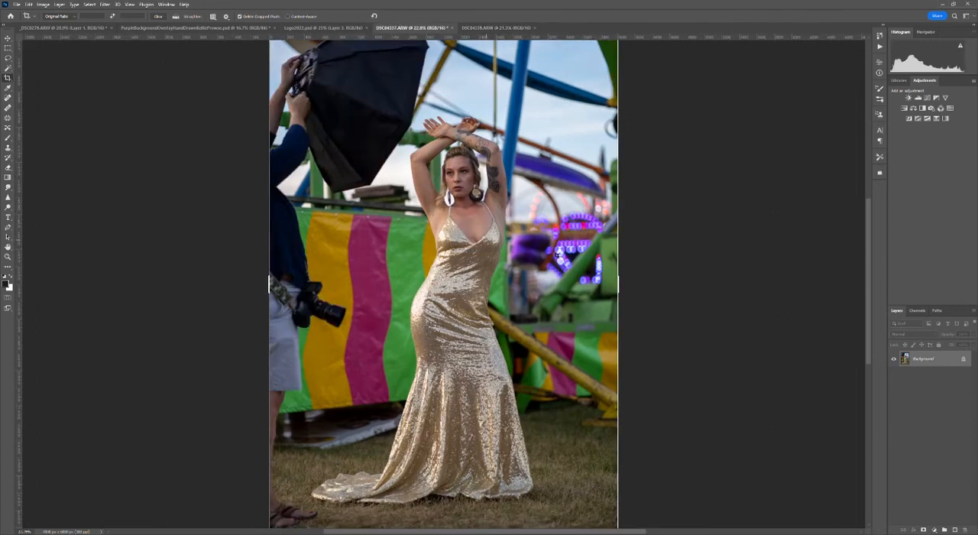
- Copy the shot with the assistant and softbox into the clean shot's document as a new layer and position it over the background
left_click(8, 39)
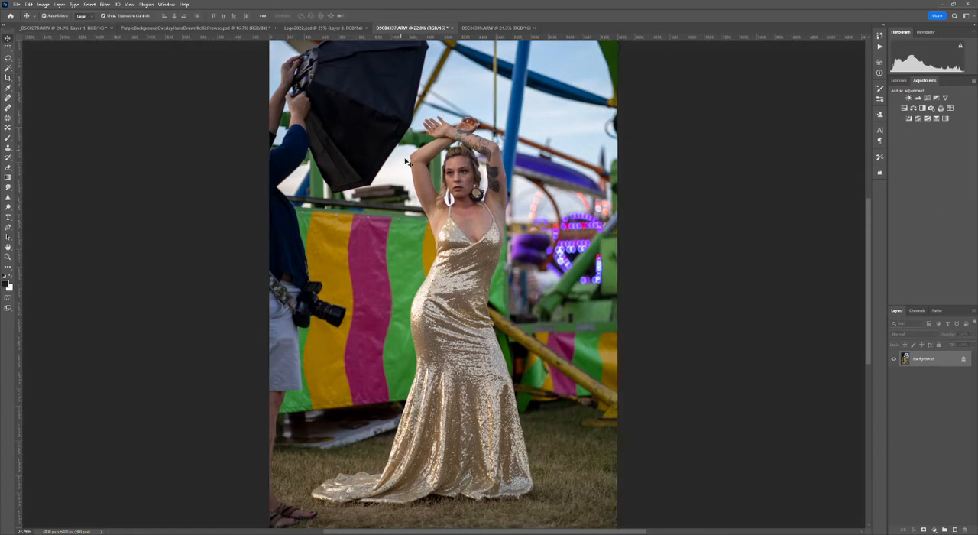
left_click_drag(409, 165, 449, 245)
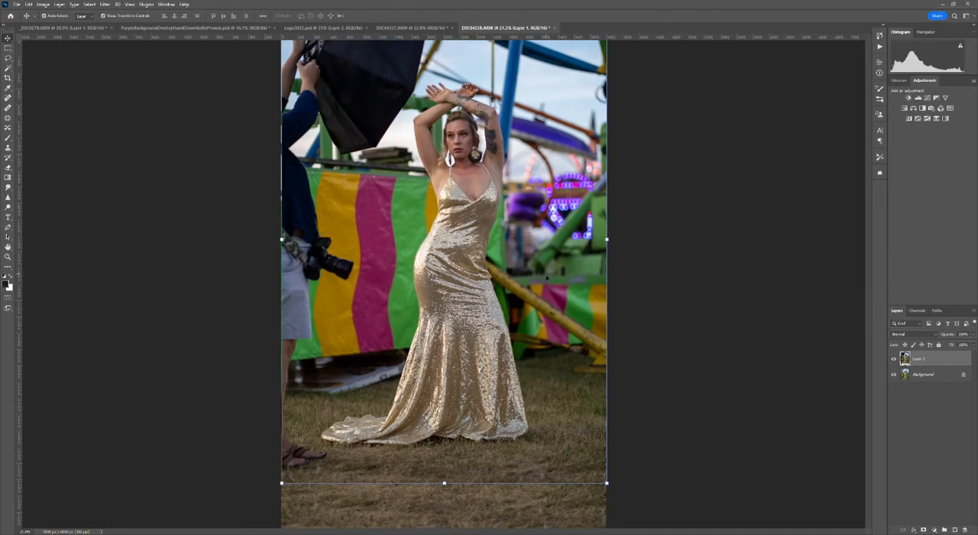
left_click_drag(540, 286, 548, 324)
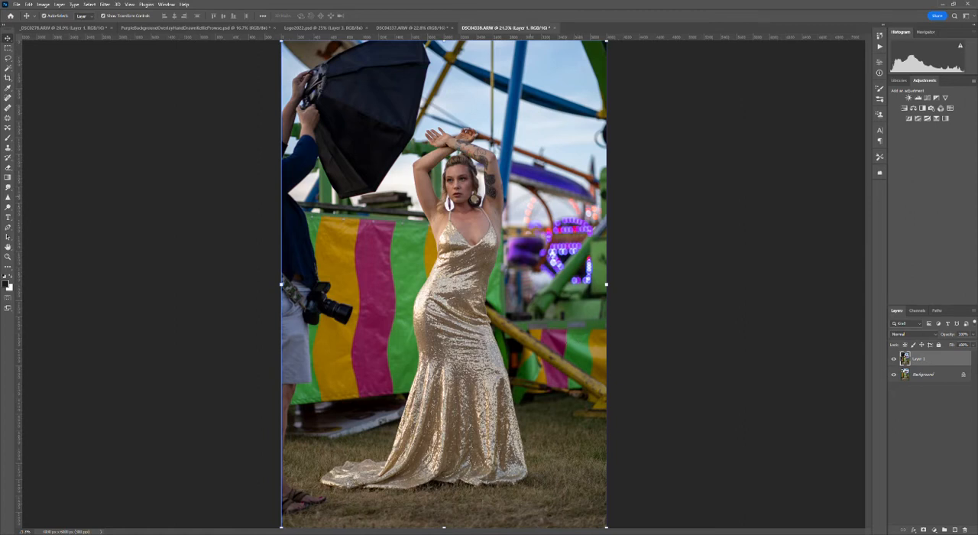
- Compare the overlaid shot with its source document and with the clean background layer to judge how well they line up
left_click(425, 28)
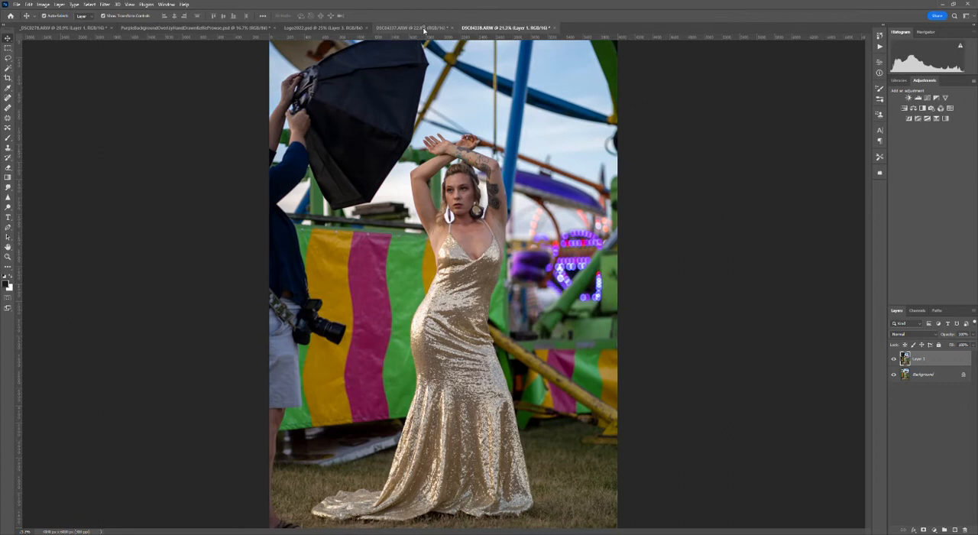
left_click(493, 28)
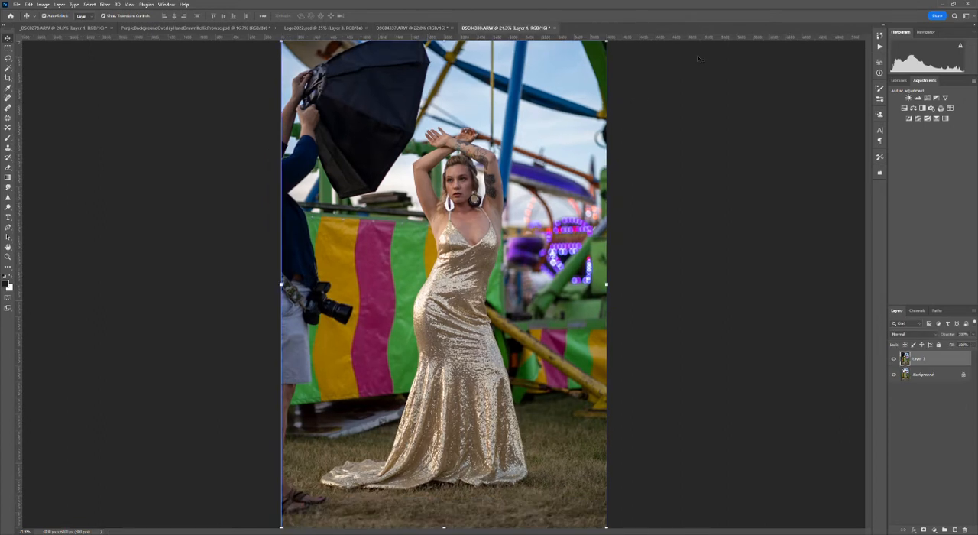
left_click(895, 360)
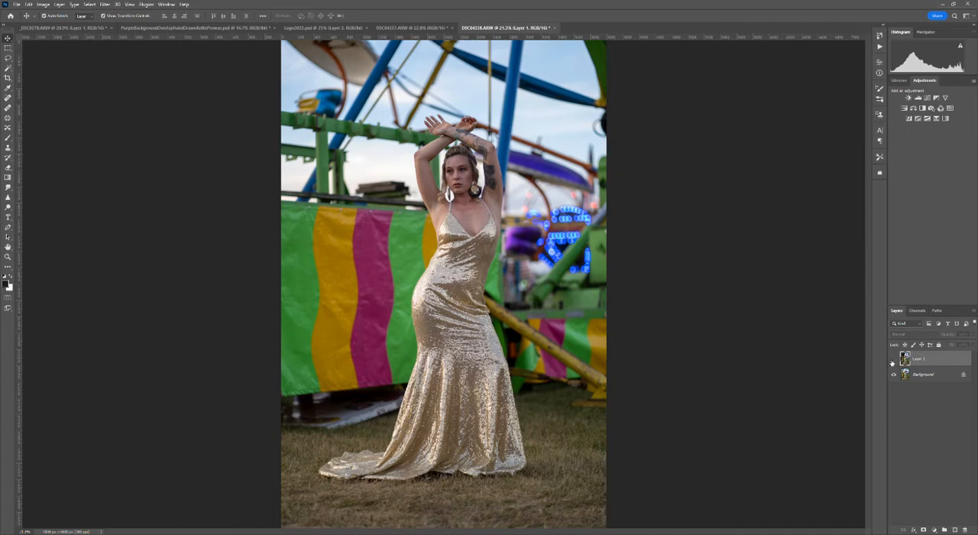
left_click(895, 360)
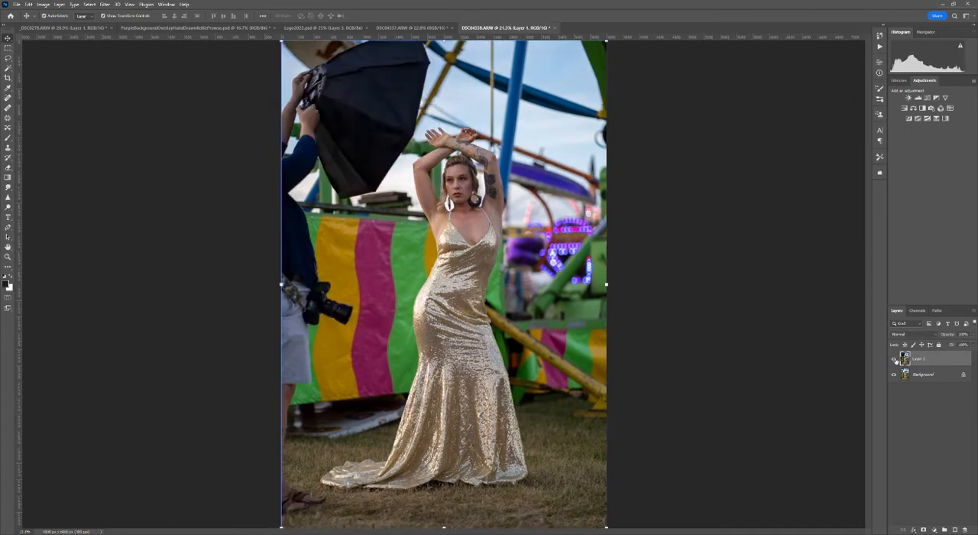
left_click(894, 360)
left_click(894, 360)
- Select both Layer 1 and the Background layer and auto-align them with the Auto projection
left_click(937, 376, "ctrl")
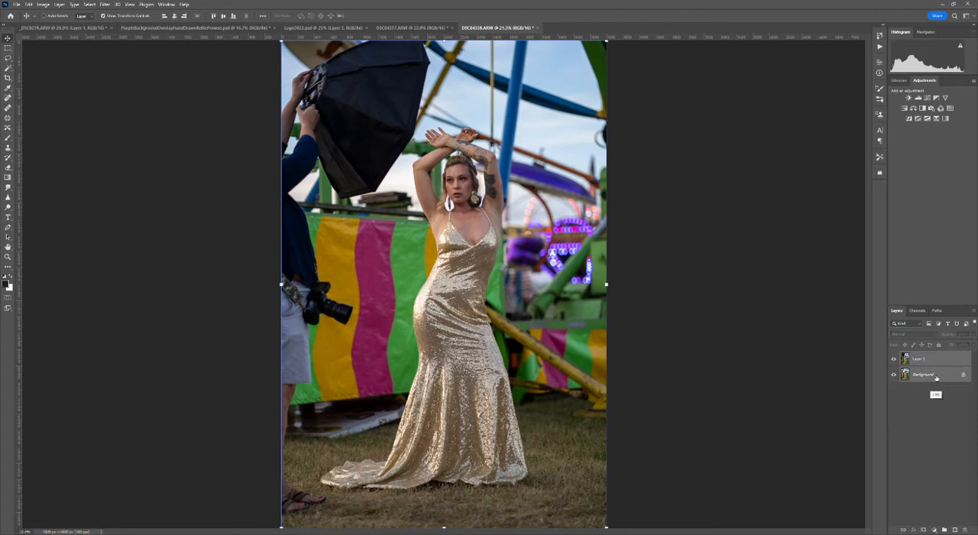
left_click(30, 4)
mouse_move(42, 4)
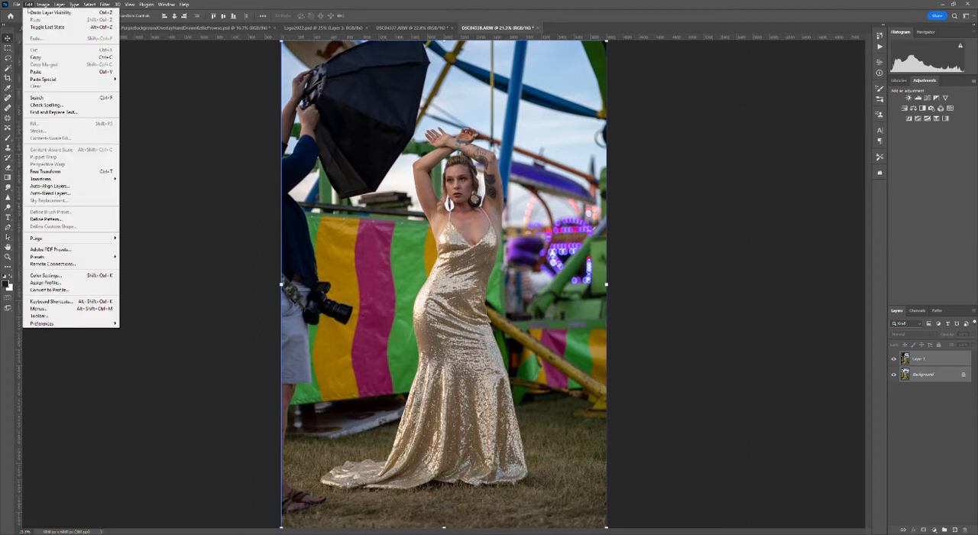
left_click(58, 187)
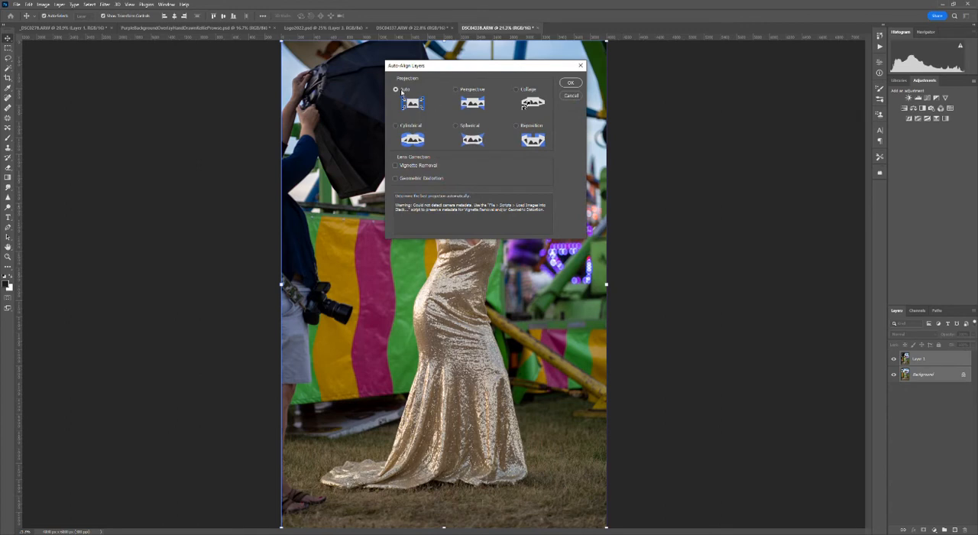
left_click(571, 83)
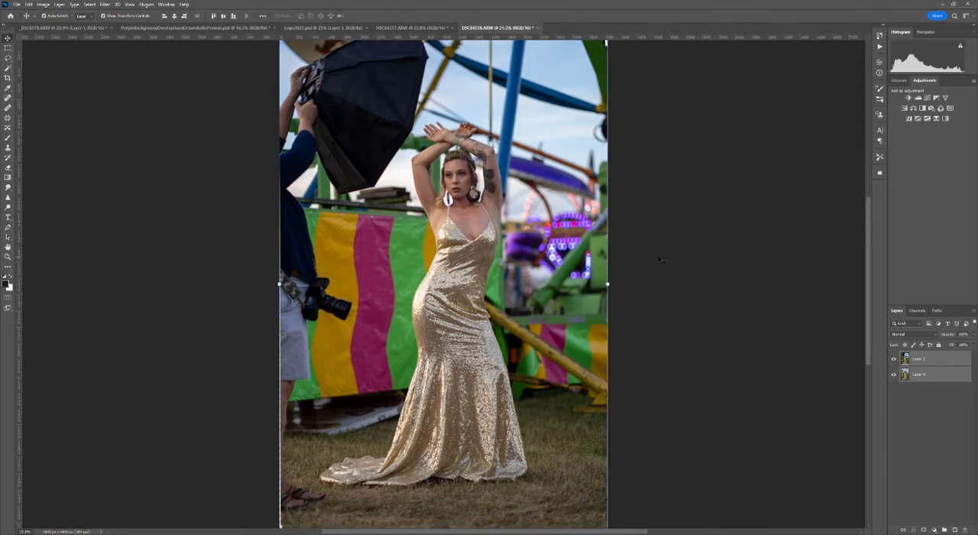
- Check the alignment of the two layers by repeatedly hiding and showing Layer 1
left_click(894, 359)
left_click(893, 360)
left_click(893, 361)
left_click(893, 360)
left_click(893, 360)
left_click(893, 359)
- Add a layer mask to Layer 1 and set up the Brush tool with black as the foreground colour
left_click(926, 362)
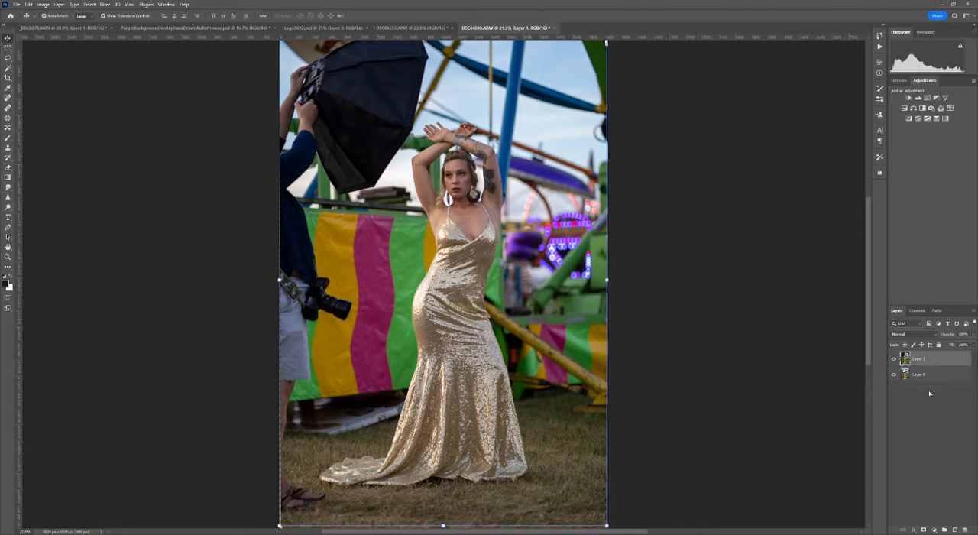
left_click(923, 530)
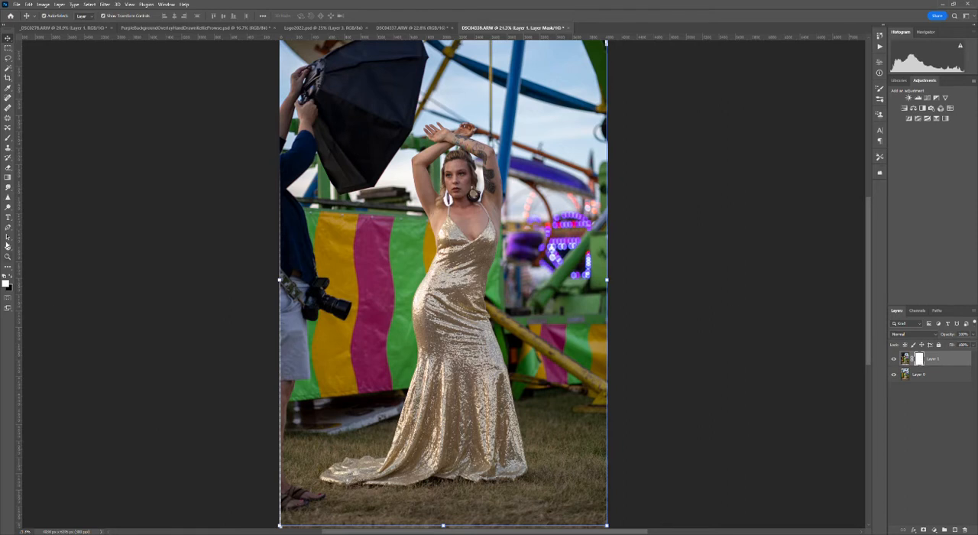
left_click(7, 139)
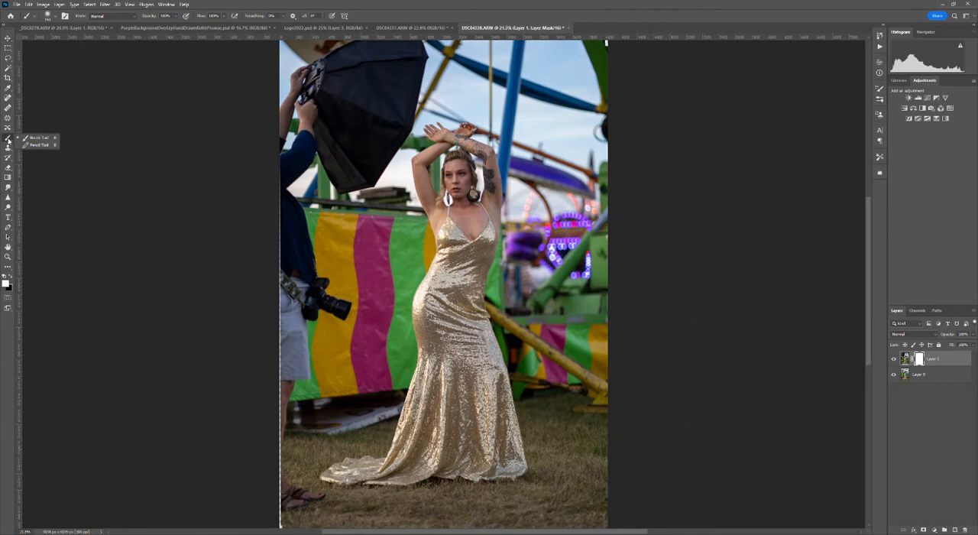
left_click(10, 276)
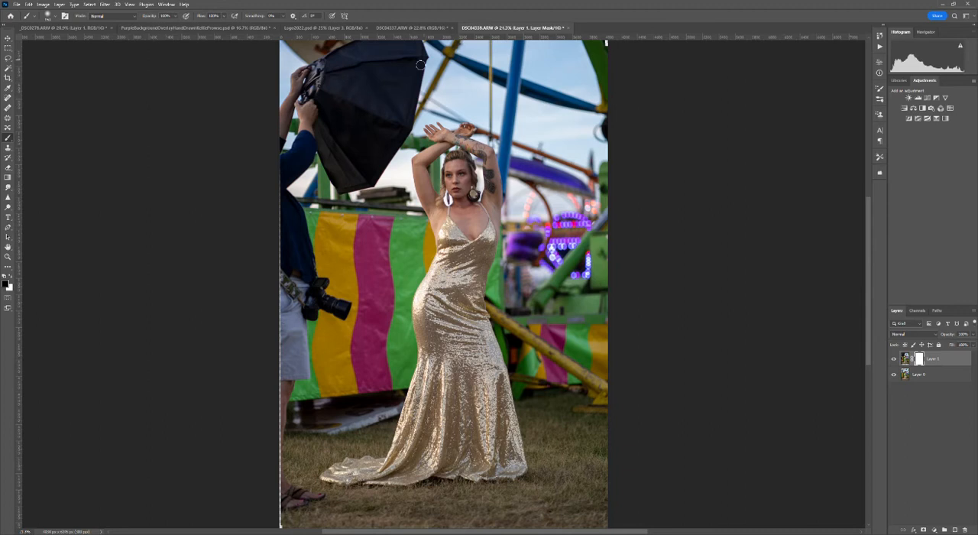
- Paint black on Layer 1's mask over the softbox and the whole assistant so the clean background replaces them
key("ctrl+0")
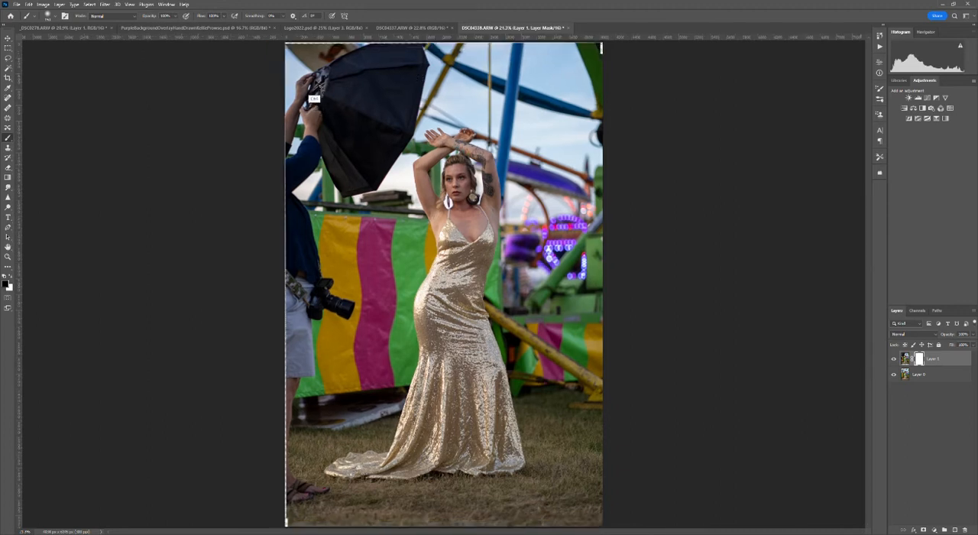
key("ctrl+minus")
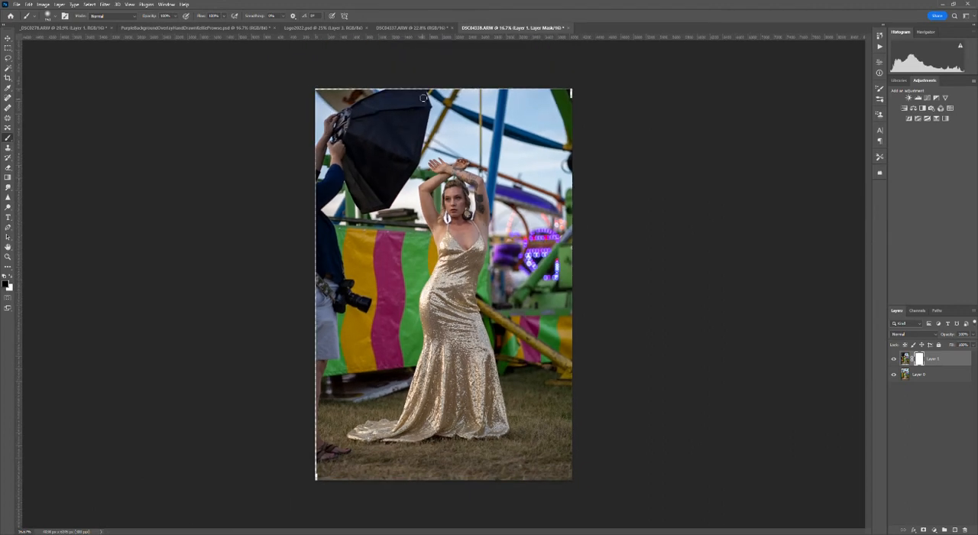
mouse_move(423, 98)
left_mouse_down()
mouse_move(419, 143)
mouse_move(411, 124)
mouse_move(409, 143)
mouse_move(404, 131)
mouse_move(391, 143)
mouse_move(353, 146)
mouse_move(340, 111)
mouse_move(330, 157)
mouse_move(330, 127)
mouse_move(348, 168)
mouse_move(375, 153)
mouse_move(360, 163)
mouse_move(397, 159)
mouse_move(414, 172)
mouse_move(384, 210)
mouse_move(398, 180)
mouse_move(395, 163)
mouse_move(393, 177)
mouse_move(376, 165)
mouse_move(365, 210)
mouse_move(317, 140)
mouse_move(317, 157)
mouse_move(349, 194)
left_mouse_up()
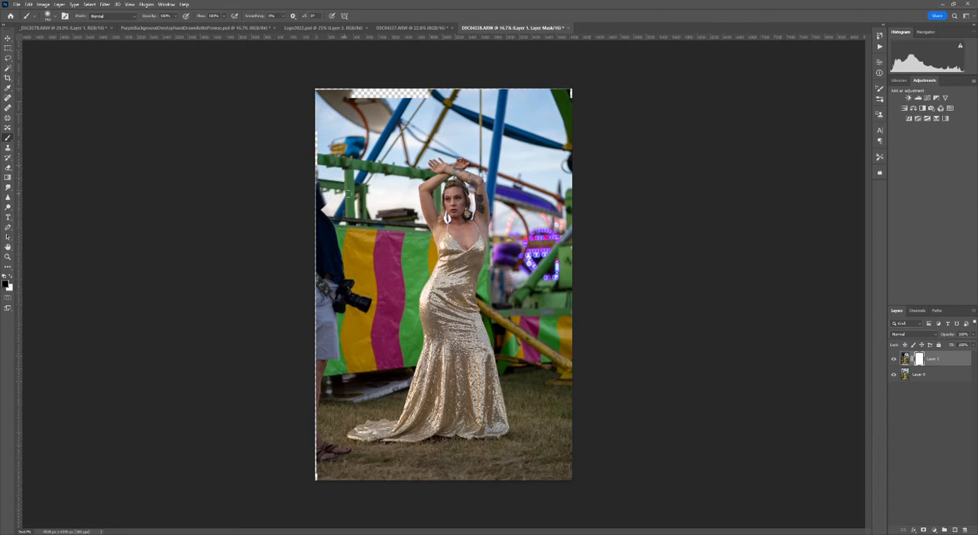
mouse_move(344, 162)
left_mouse_down()
mouse_move(347, 138)
mouse_move(335, 168)
mouse_move(316, 163)
mouse_move(314, 134)
mouse_move(331, 115)
mouse_move(356, 119)
left_mouse_up()
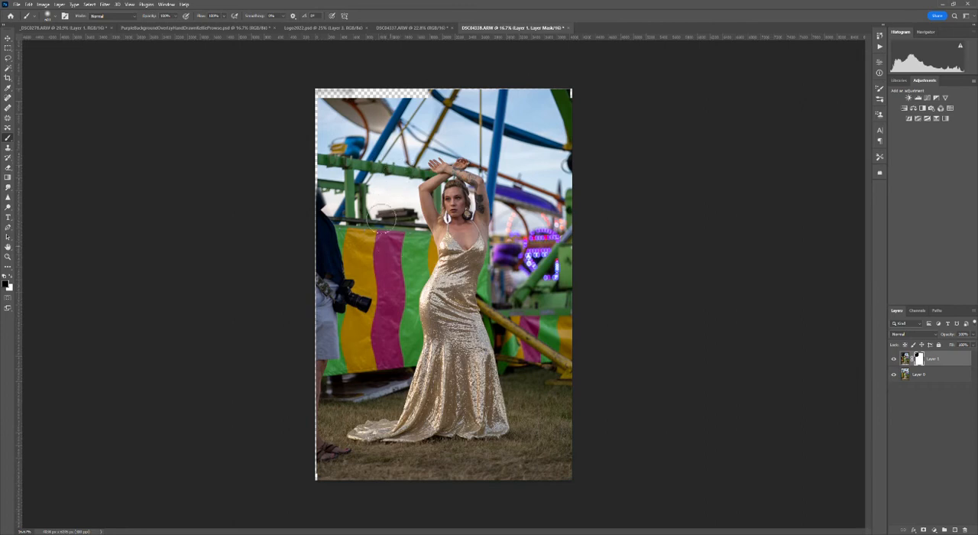
mouse_move(365, 297)
left_mouse_down()
mouse_move(353, 289)
mouse_move(345, 309)
mouse_move(337, 229)
left_mouse_up()
mouse_move(354, 166)
left_mouse_down()
mouse_move(346, 288)
mouse_move(334, 191)
mouse_move(330, 265)
mouse_move(308, 286)
left_mouse_up()
mouse_move(327, 349)
left_mouse_down()
mouse_move(308, 408)
mouse_move(322, 452)
mouse_move(338, 458)
left_mouse_up()
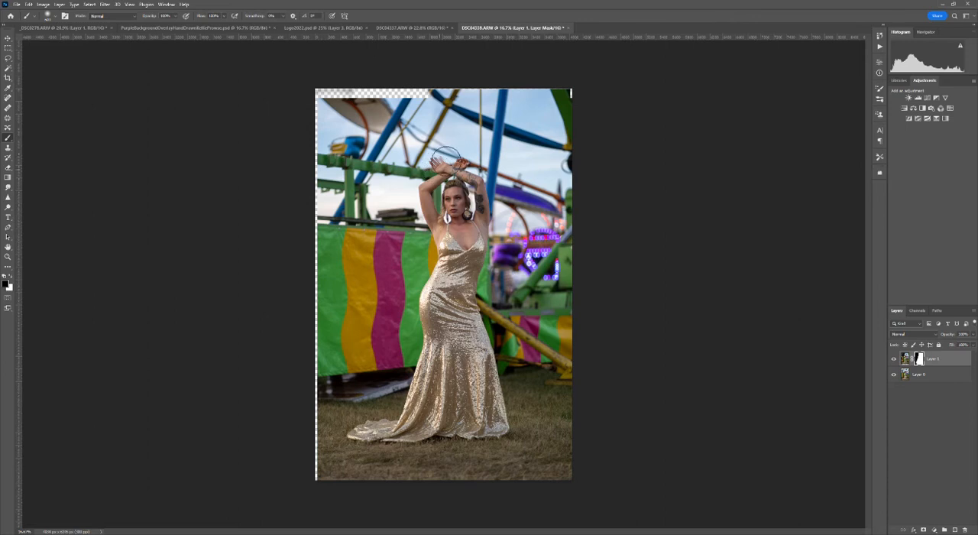
- Paint black on Layer 1's mask along the outer edge of the model's raised arm beside the sky
key("ctrl+plus")
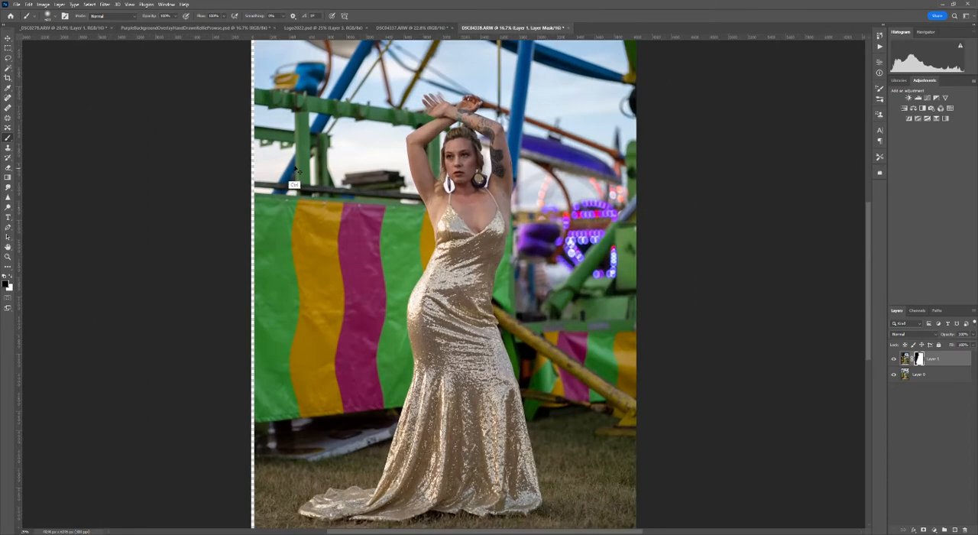
key("ctrl+plus")
scroll(459, 191, "up", 3)
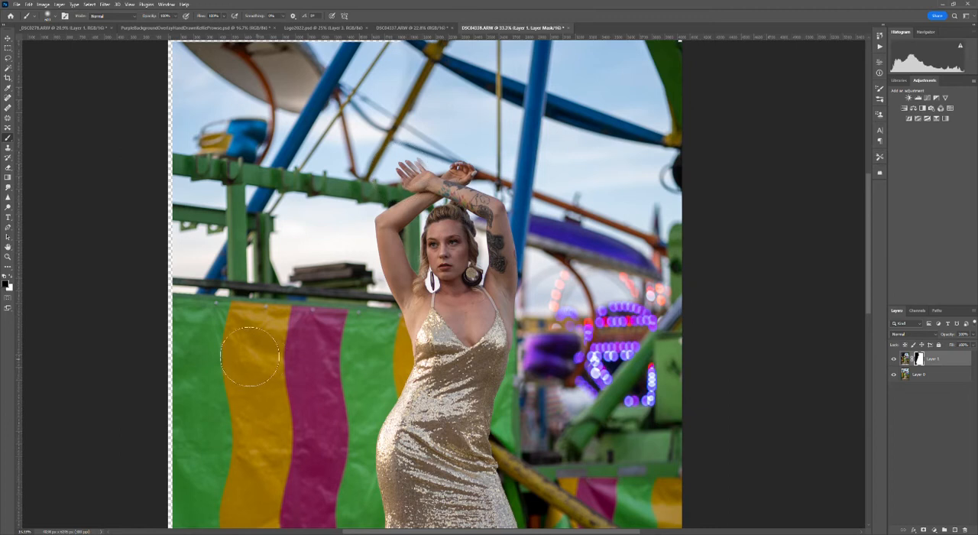
left_click_drag(391, 173, 375, 238)
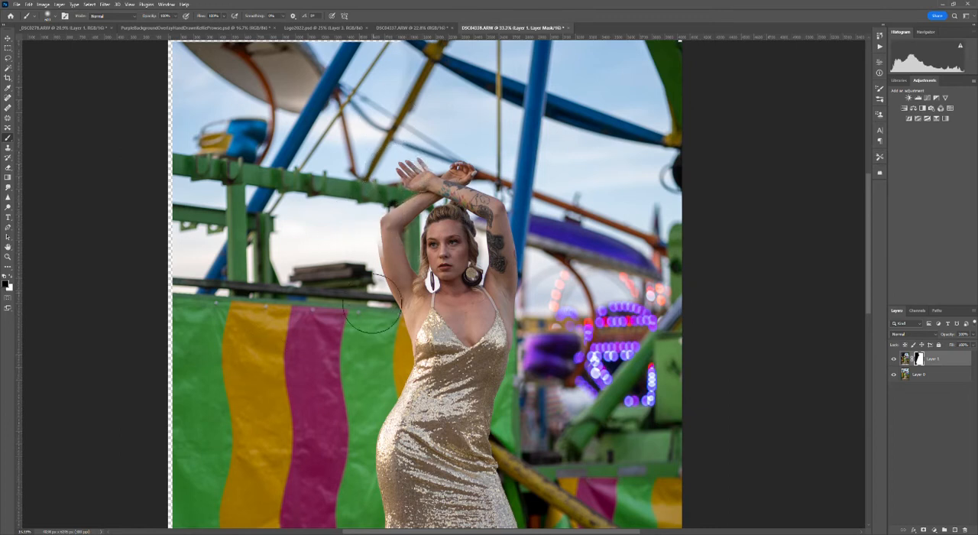
- Restore the raised arm's outer edge with white on the mask, then repaint the background next to her hand with black
left_click(12, 277)
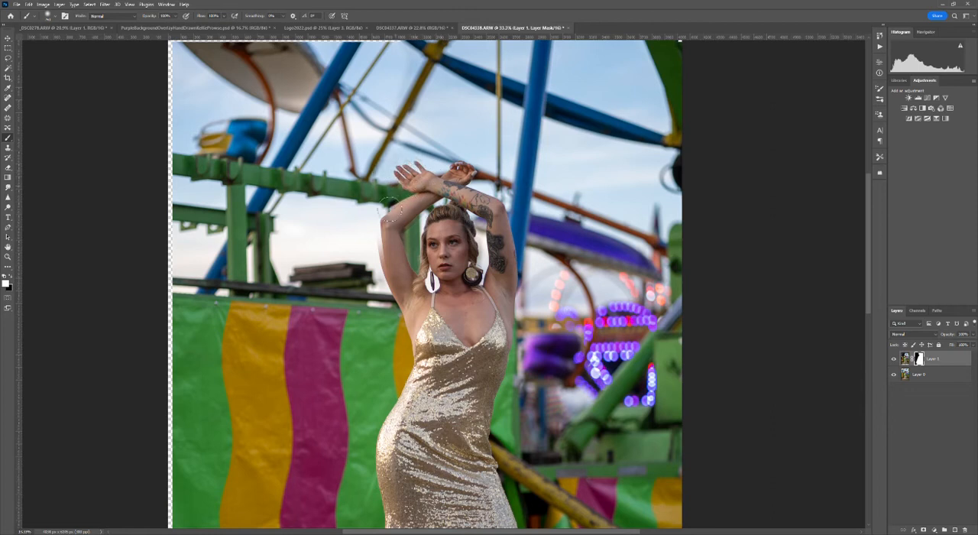
mouse_move(393, 195)
left_mouse_down()
mouse_move(377, 219)
mouse_move(390, 285)
left_mouse_up()
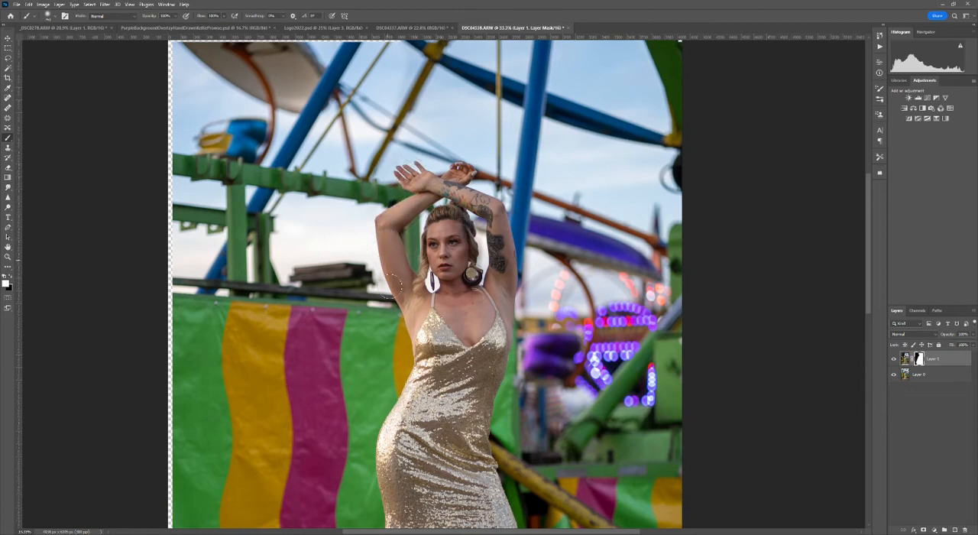
left_click_drag(376, 163, 353, 204)
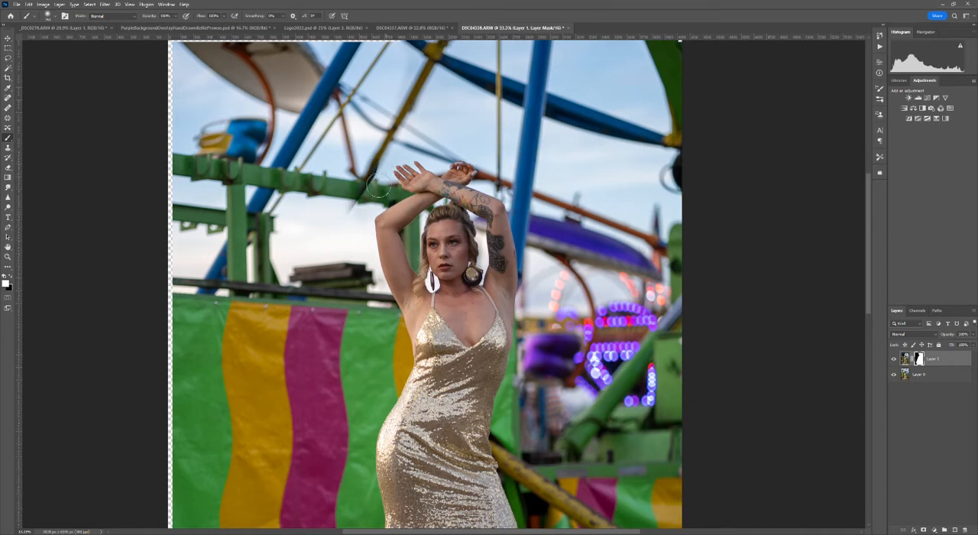
left_click(11, 278)
mouse_move(368, 170)
left_mouse_down()
mouse_move(371, 153)
mouse_move(360, 191)
left_mouse_up()
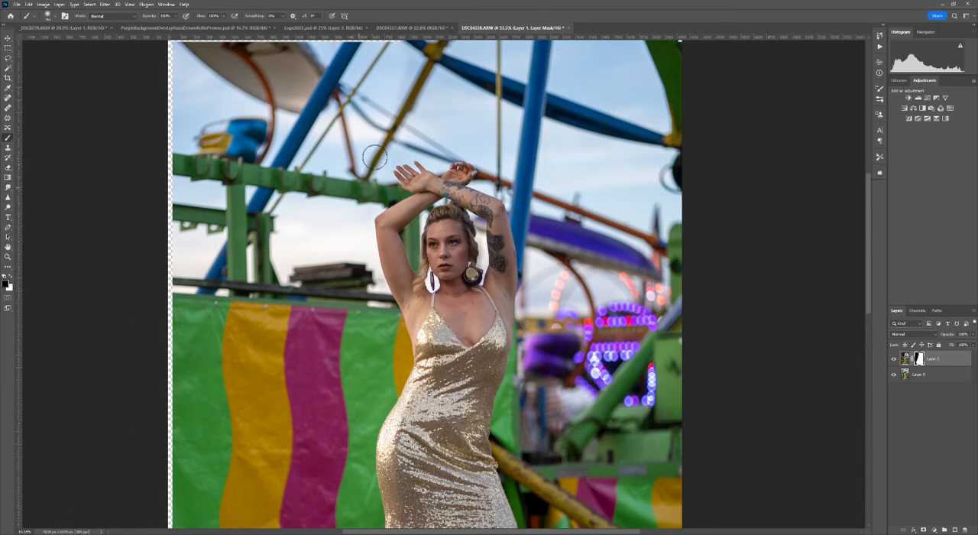
- Crop the image at its original ratio to cut off the transparent top and left edges and frame the model more tightly
mouse_move(305, 151)
left_mouse_down()
mouse_move(300, 298)
mouse_move(306, 114)
mouse_move(270, 122)
mouse_move(257, 150)
left_mouse_up()
scroll(308, 189, "down", 10)
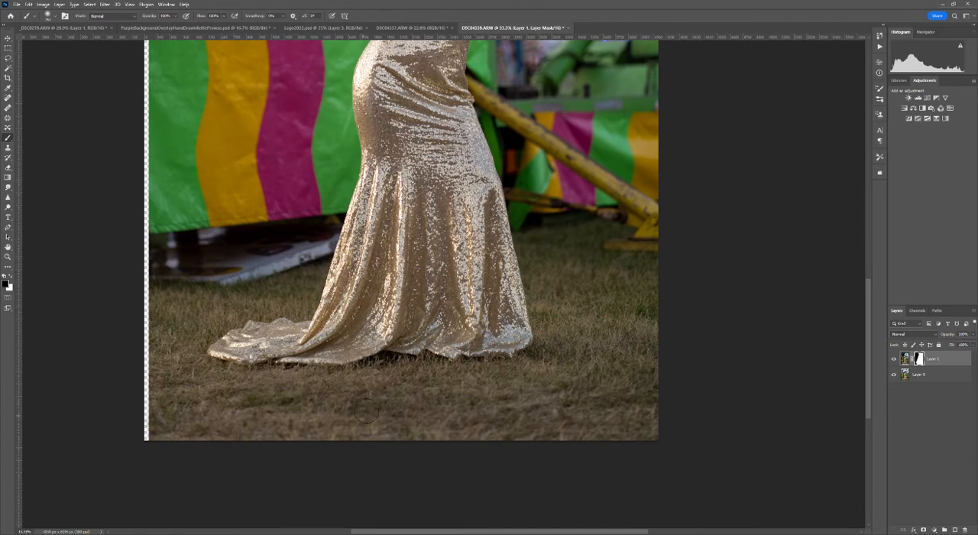
left_click_drag(469, 183, 435, 310)
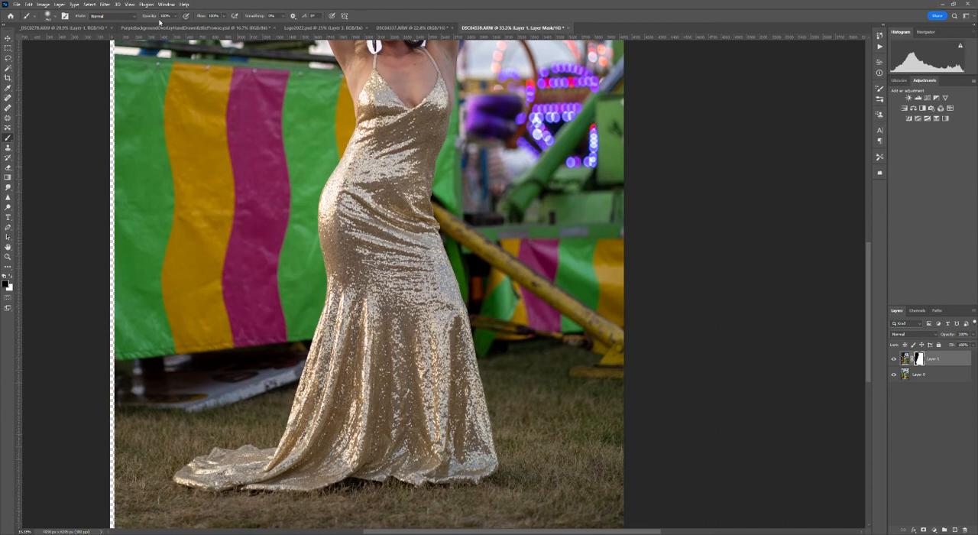
left_click(131, 5)
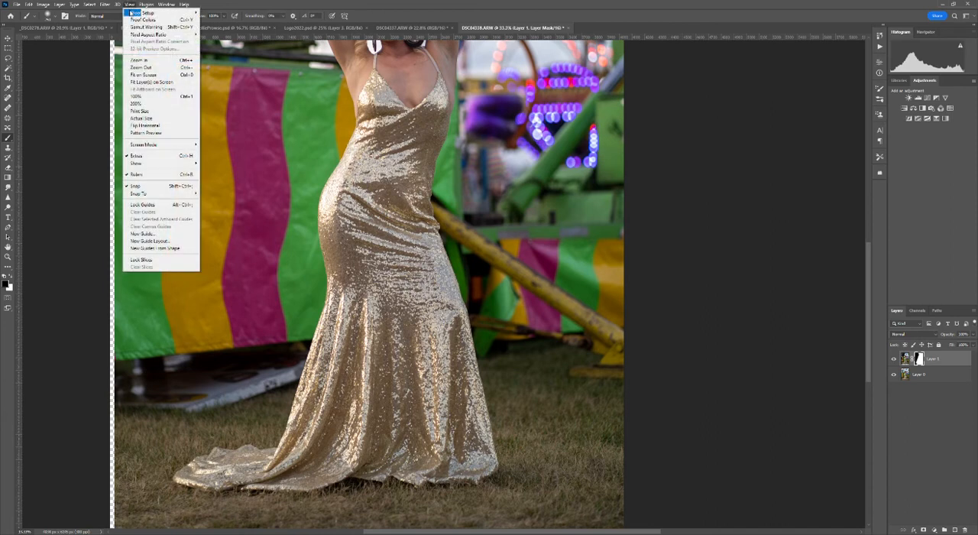
left_click(141, 75)
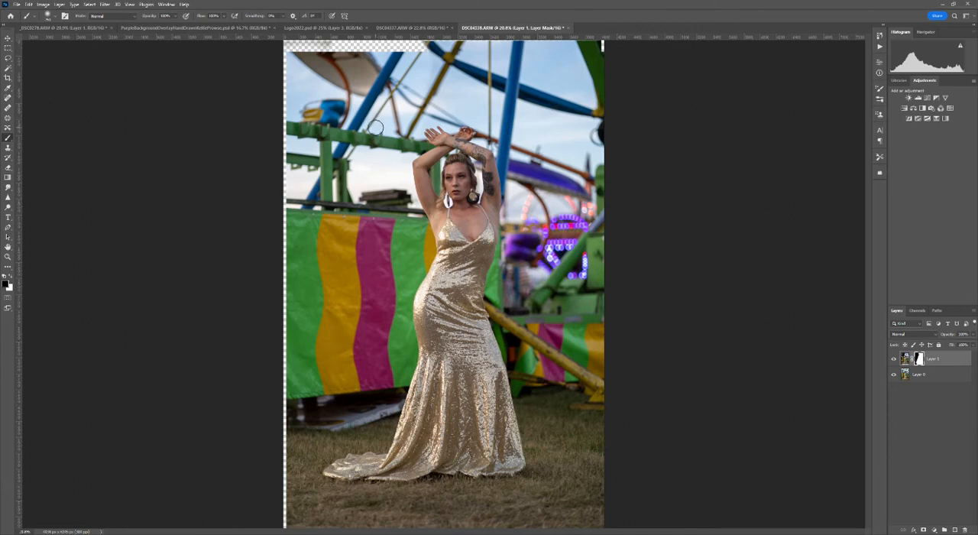
left_click(9, 76)
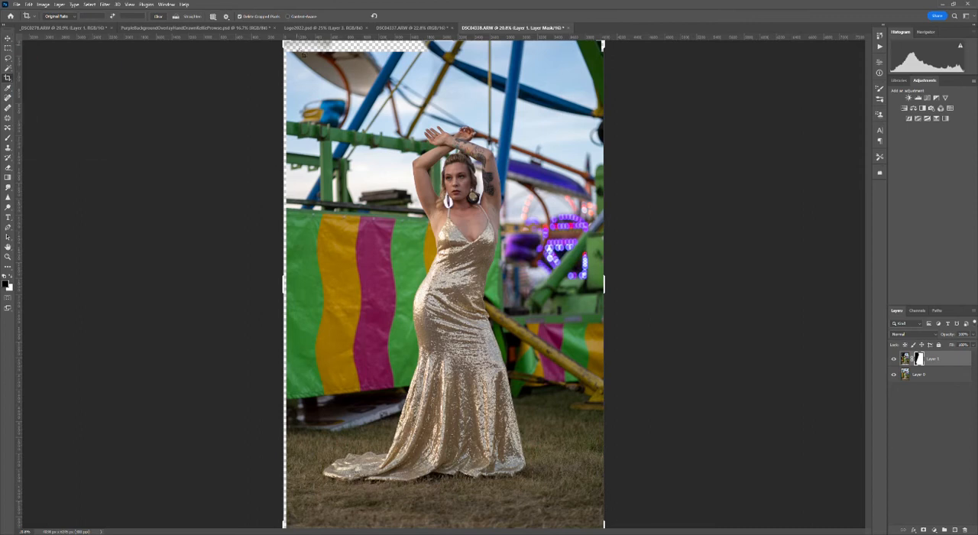
left_click_drag(286, 44, 290, 50)
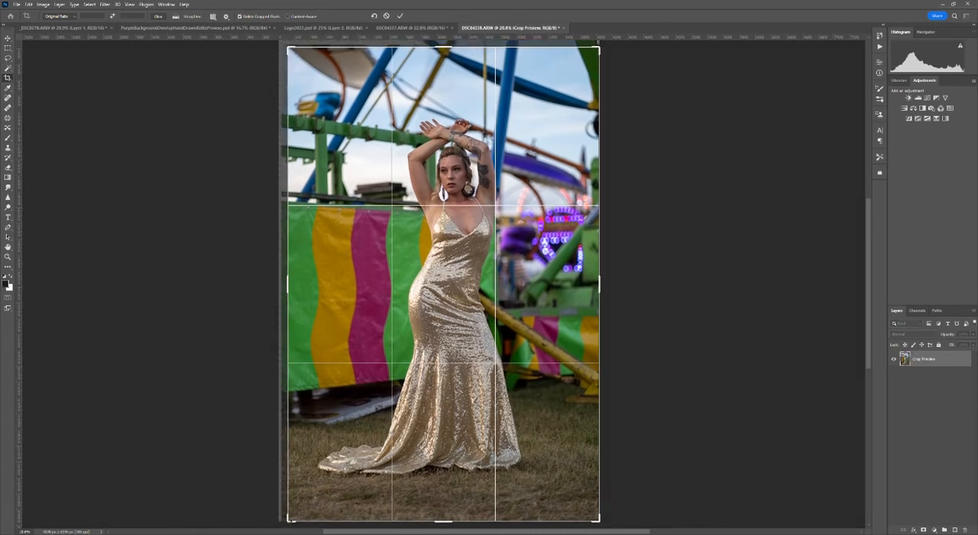
left_click_drag(288, 521, 289, 519)
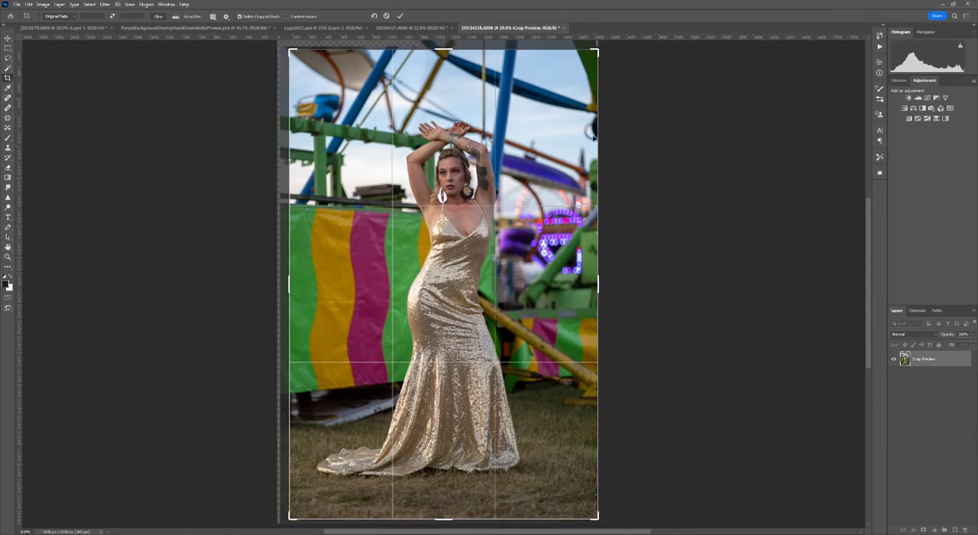
left_click_drag(598, 49, 586, 59)
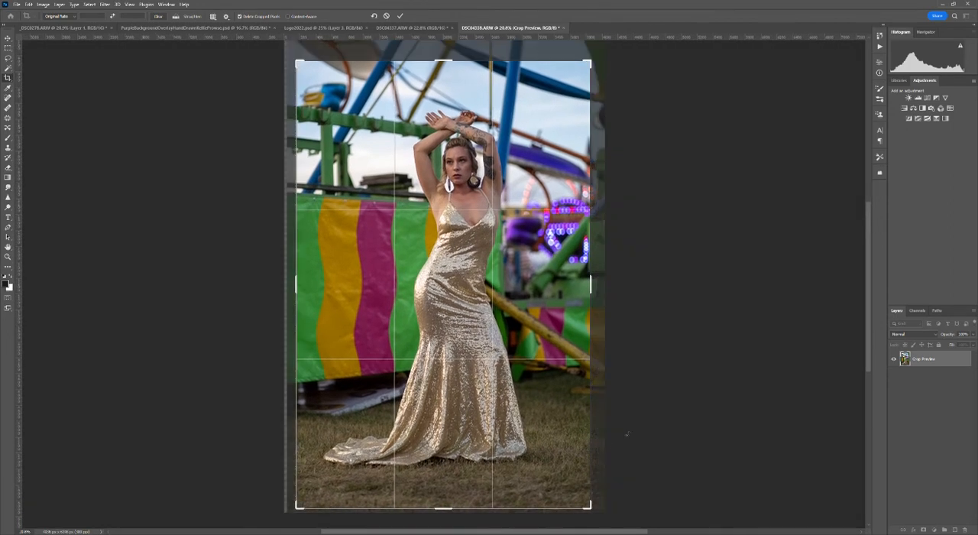
left_click(400, 15)
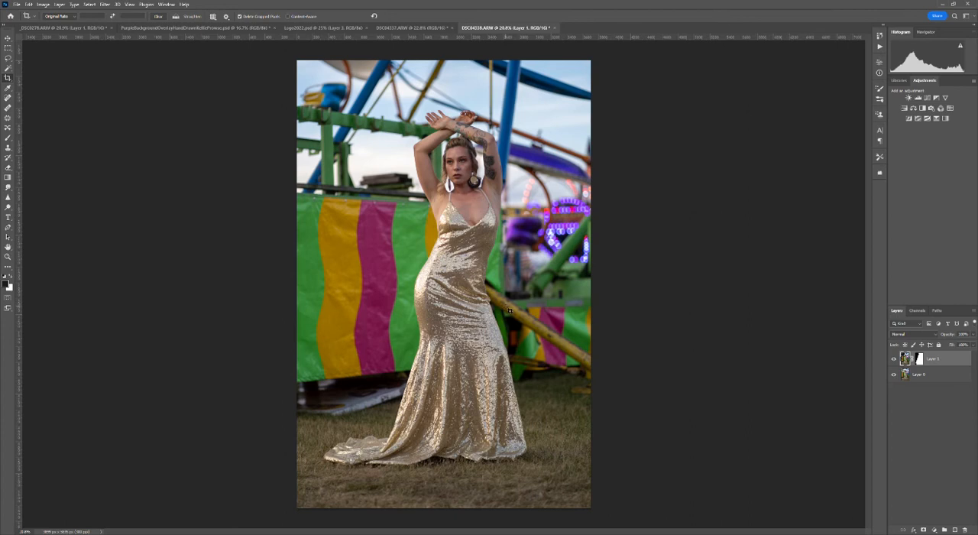
- Examine the cropped composite at up to 100% zoom along the model's arms, torso and dress, and review the whole image
key("ctrl+plus")
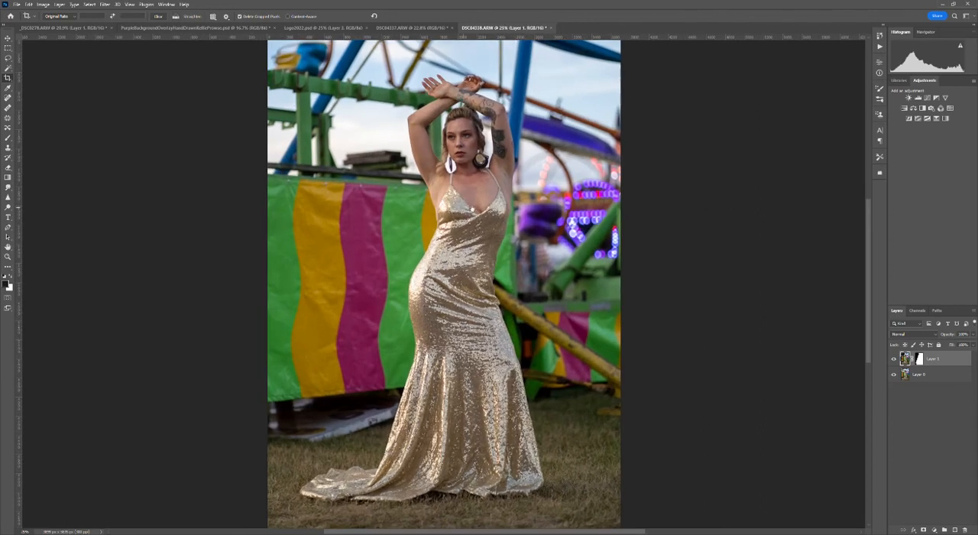
left_click_drag(468, 210, 455, 273)
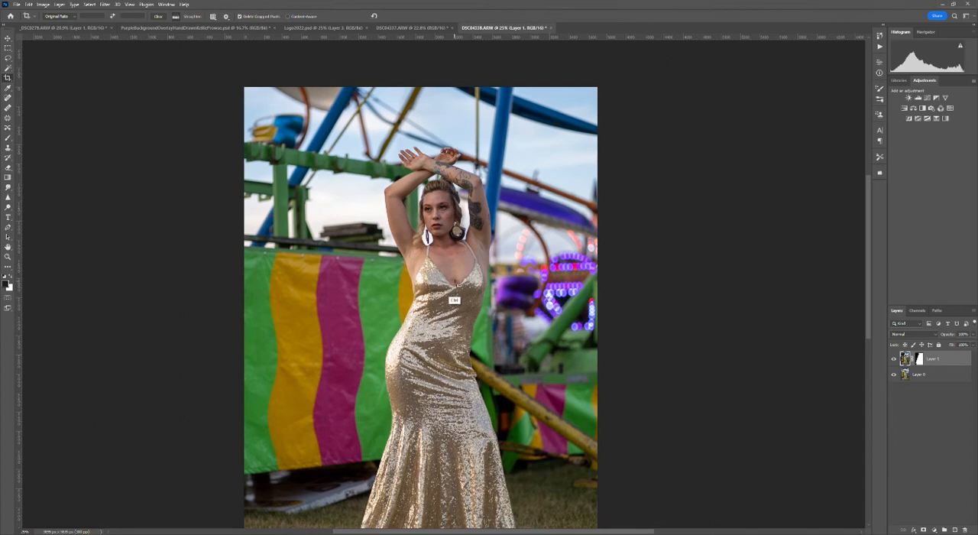
key("ctrl+plus")
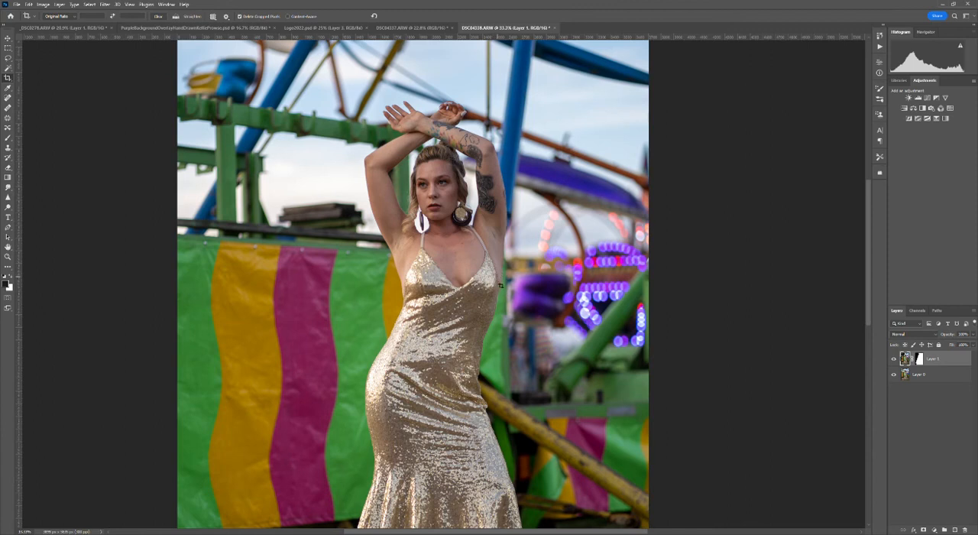
key("ctrl")
key("ctrl+plus")
key("ctrl+plus")
key("ctrl+plus")
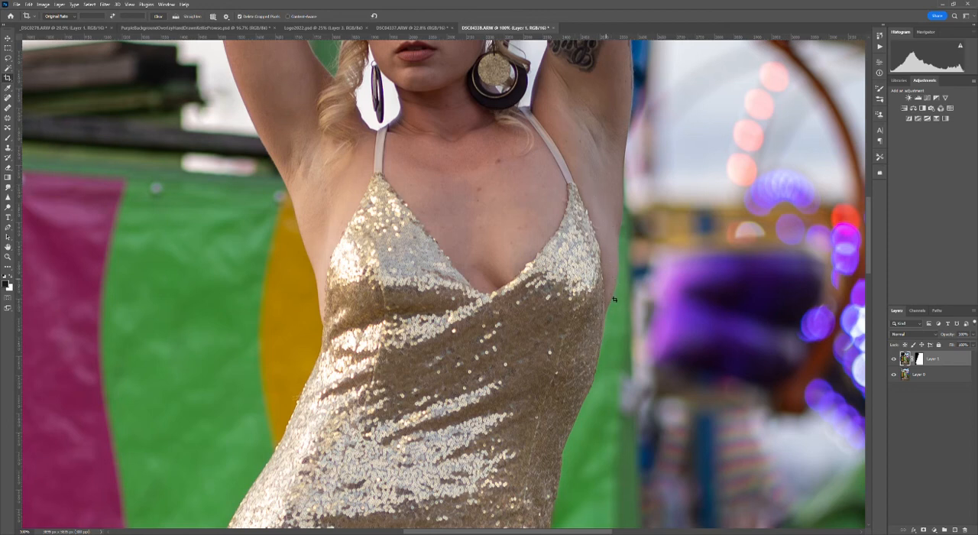
left_click_drag(363, 246, 391, 221)
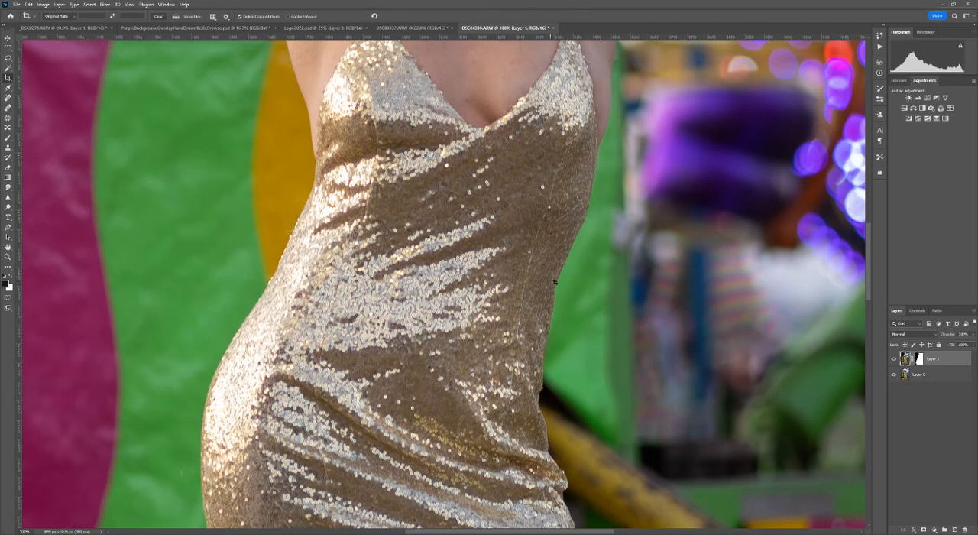
key("ctrl+minus")
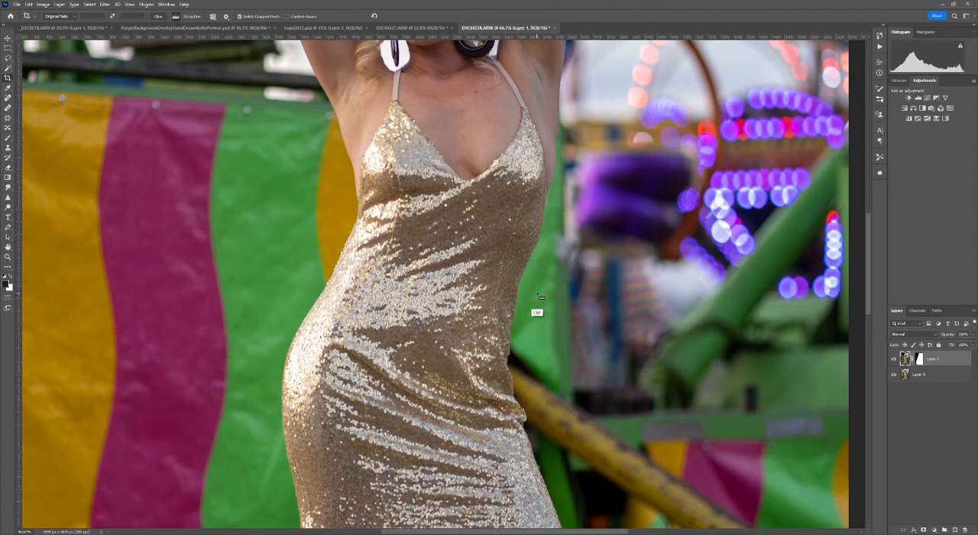
key("ctrl+minus")
key("ctrl+minus")
key("ctrl+minus")
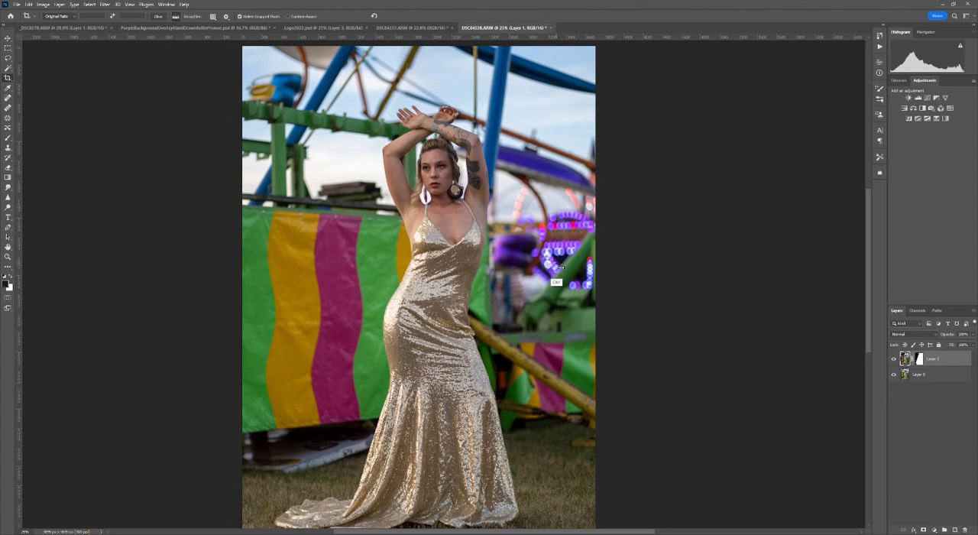
key("ctrl+minus")
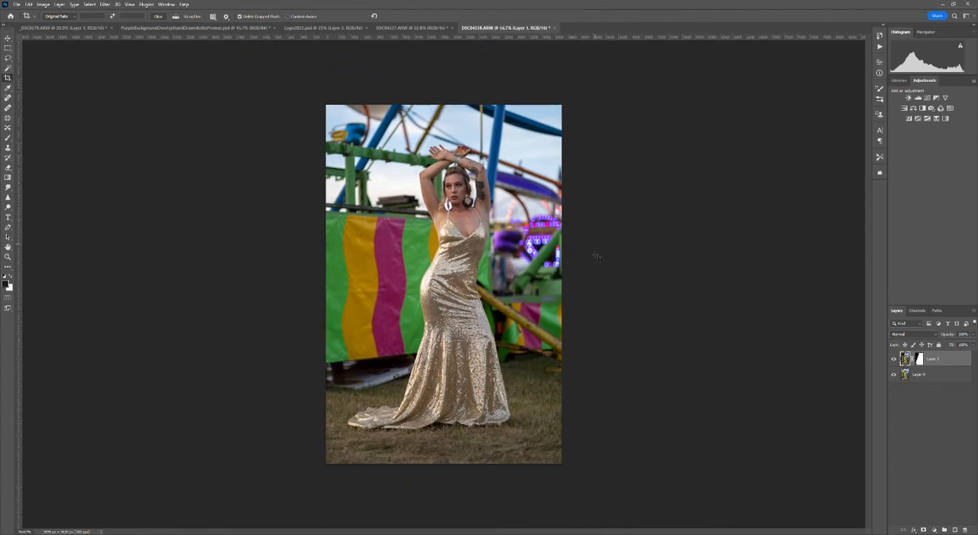